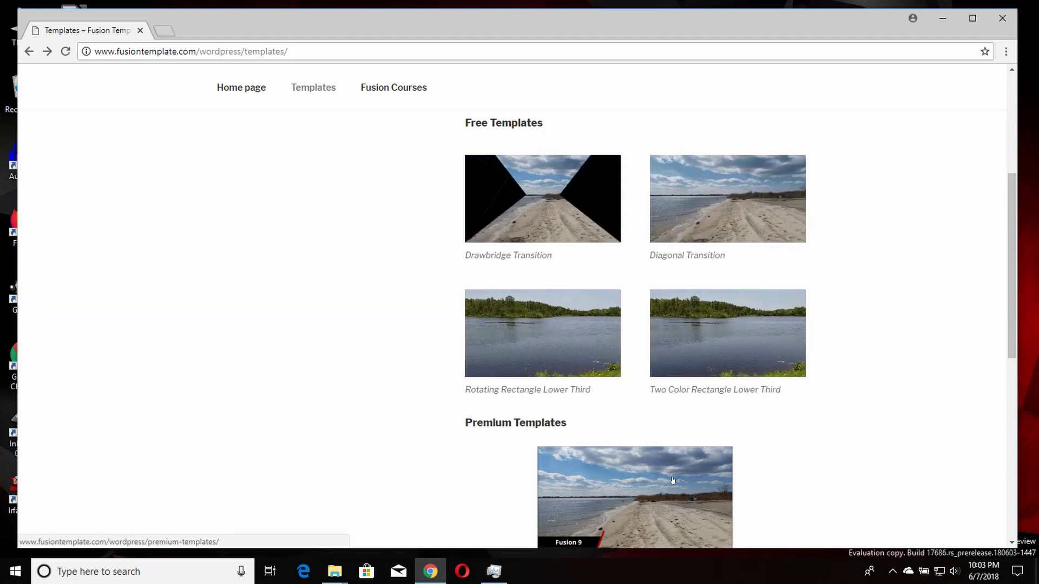
Open the free templates page and start the checkout for the Free Templates Pack.
click(703, 337)
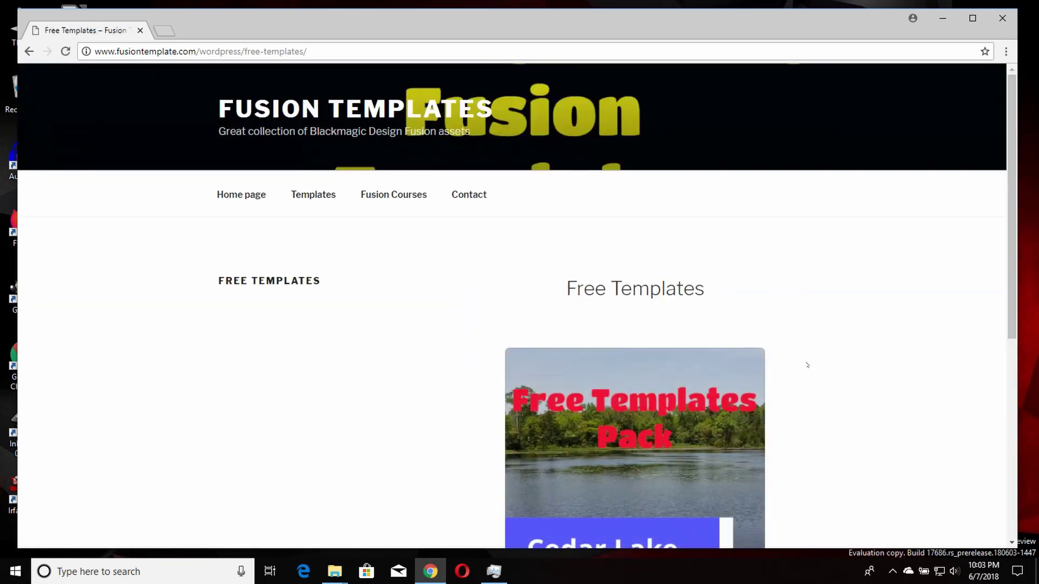
scroll(808, 365, down, 4)
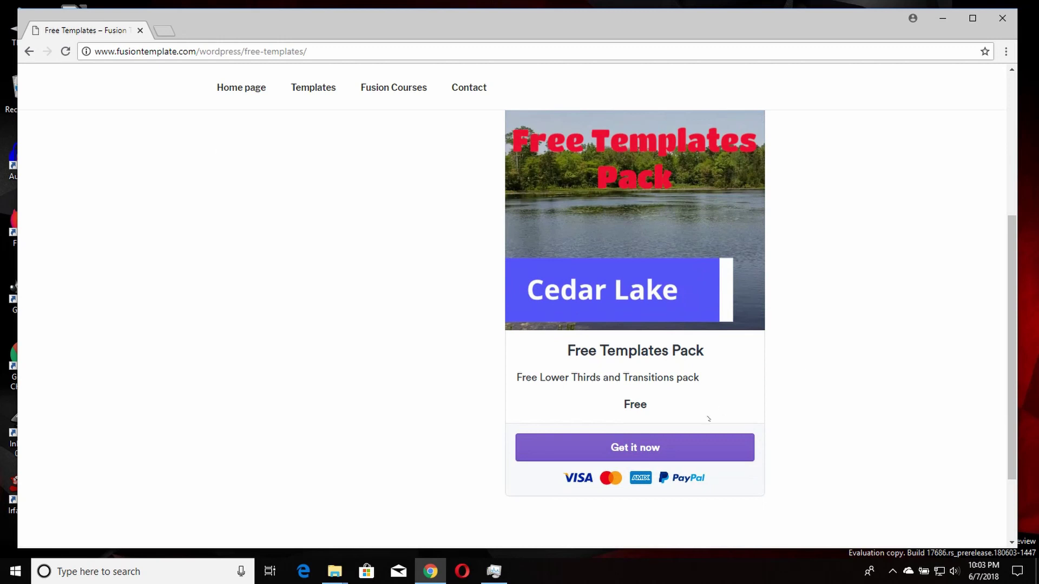
click(639, 447)
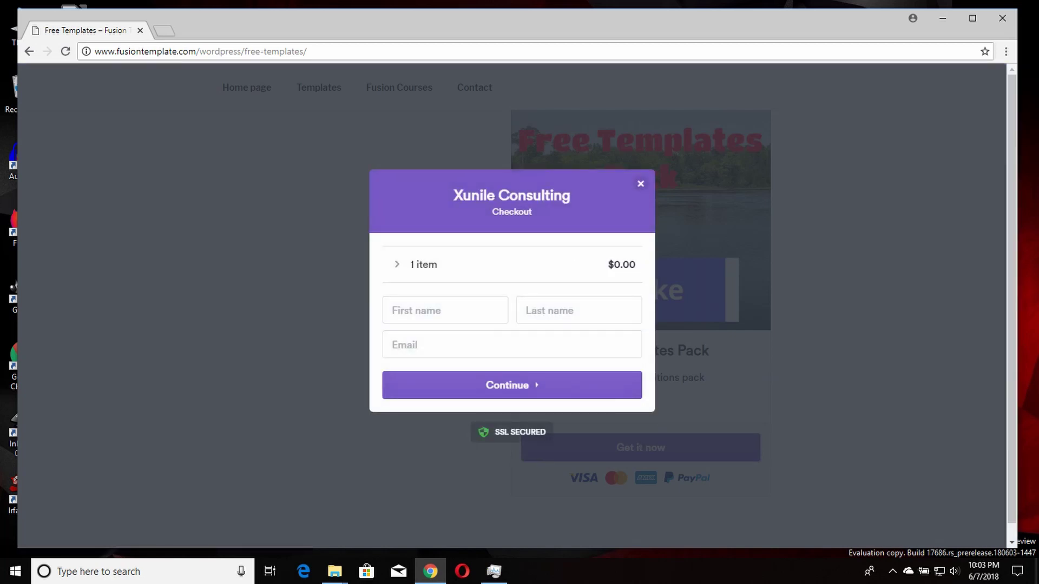
Fill in the first name, last name and e-mail for the order, and complete the free checkout.
click(445, 311)
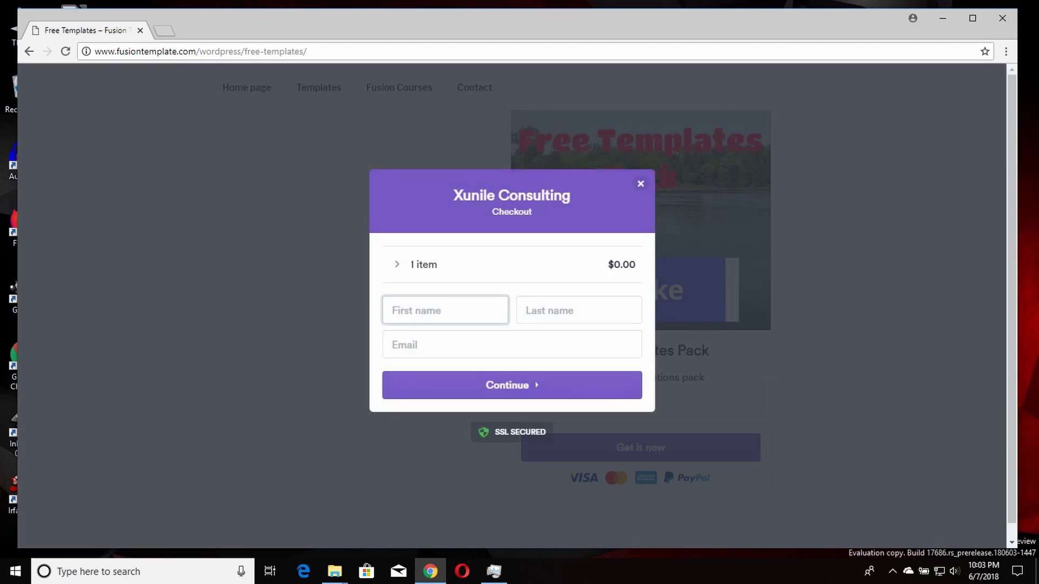
text(Xunile)
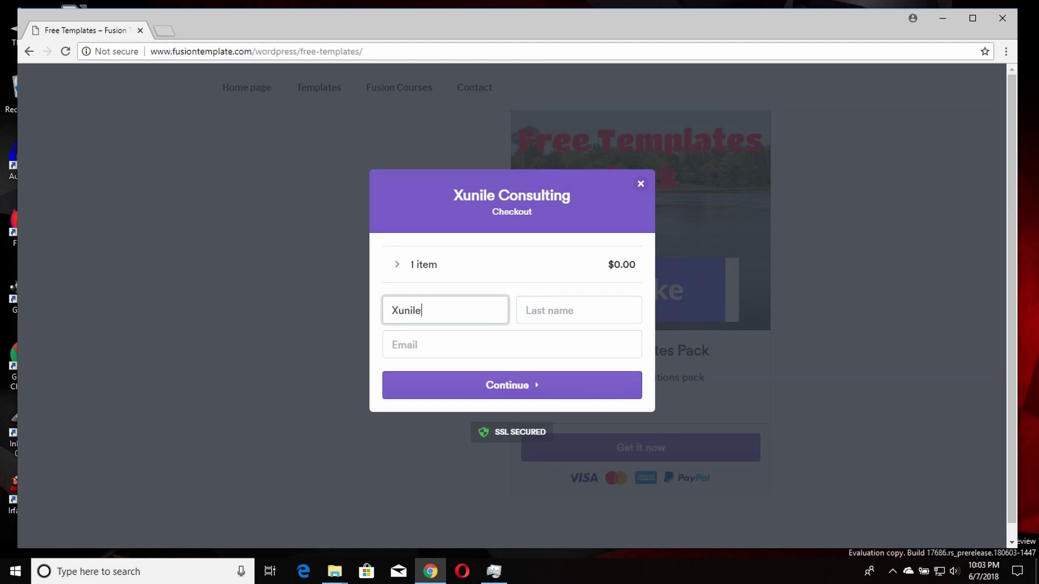
key(Tab)
text(Con)
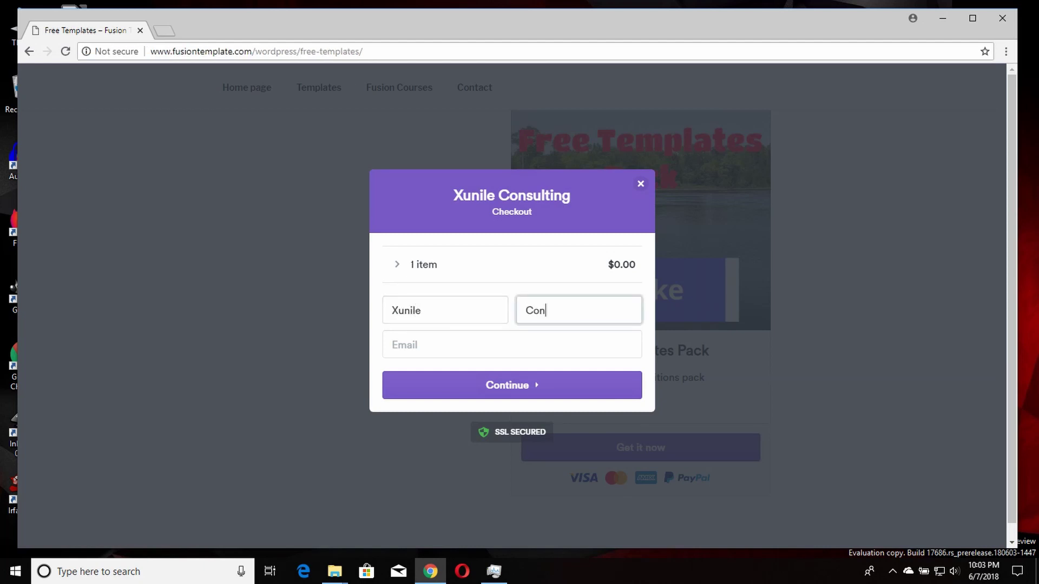
text(sulting)
key(Tab)
key(ctrl+v)
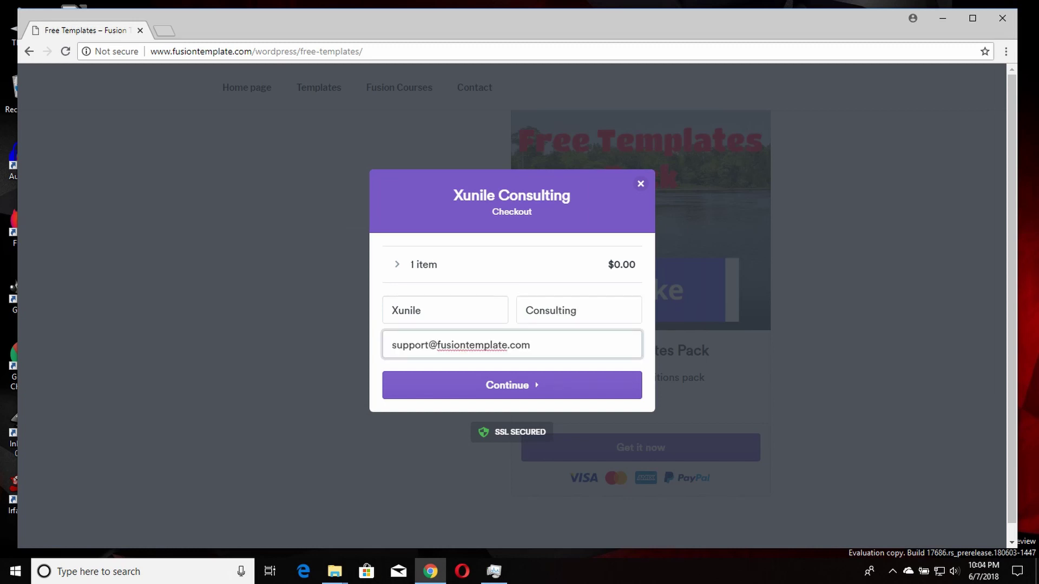
click(520, 387)
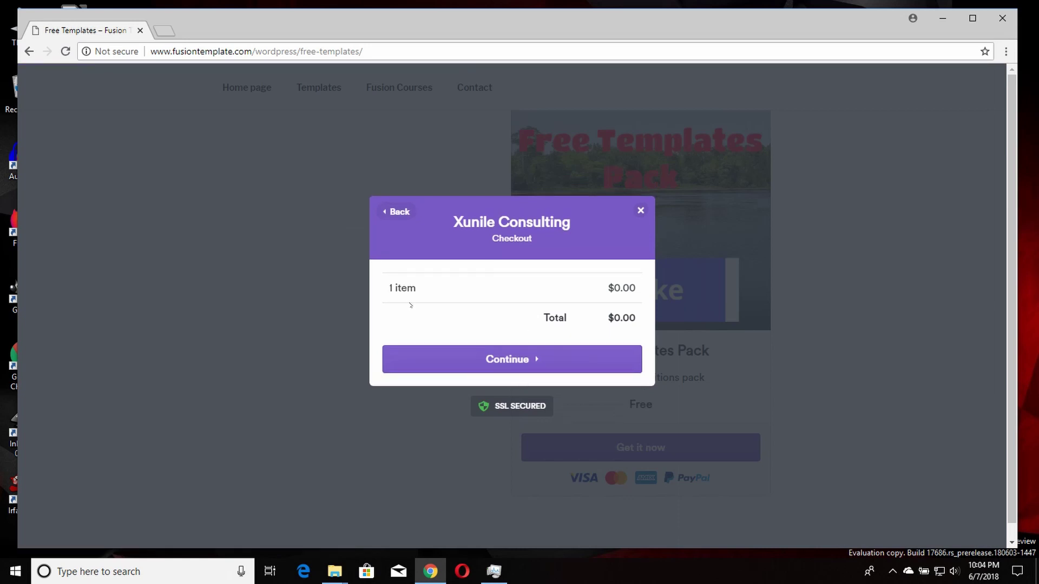
click(516, 358)
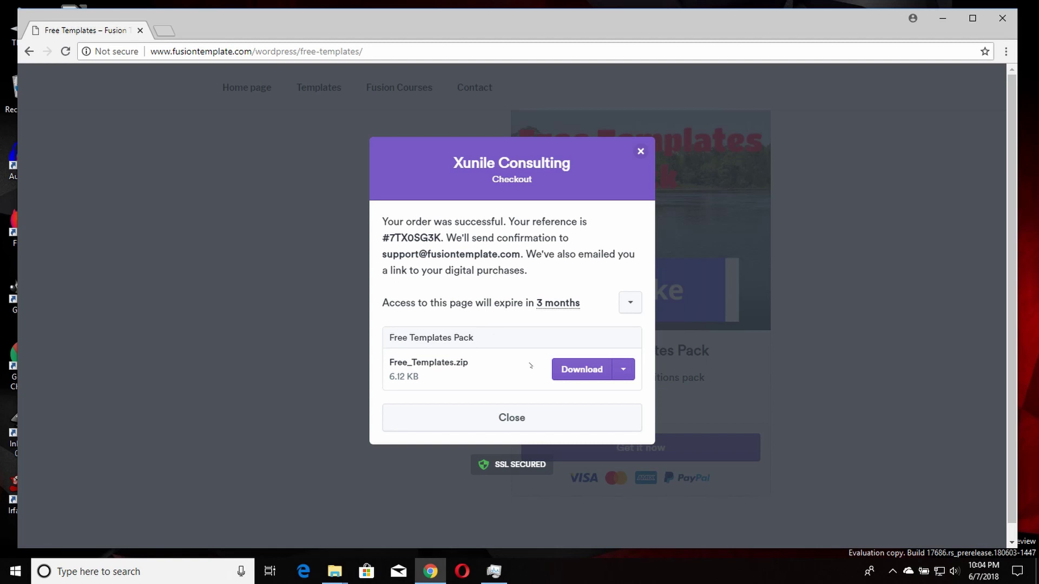
Download Free_Templates.zip, show it in the Downloads folder and move the browser window out of the way.
click(622, 370)
click(587, 402)
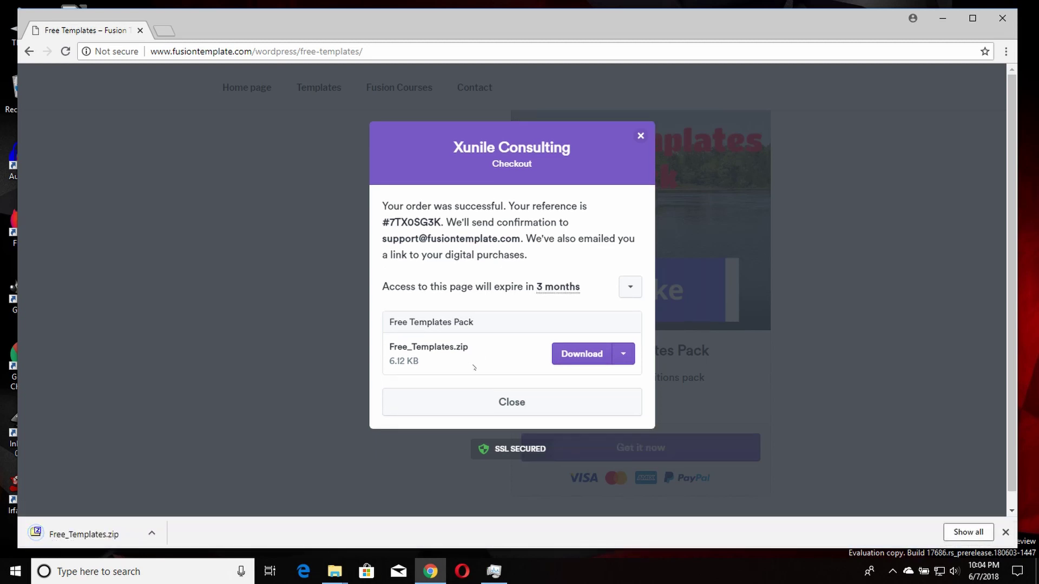
click(160, 535)
click(189, 489)
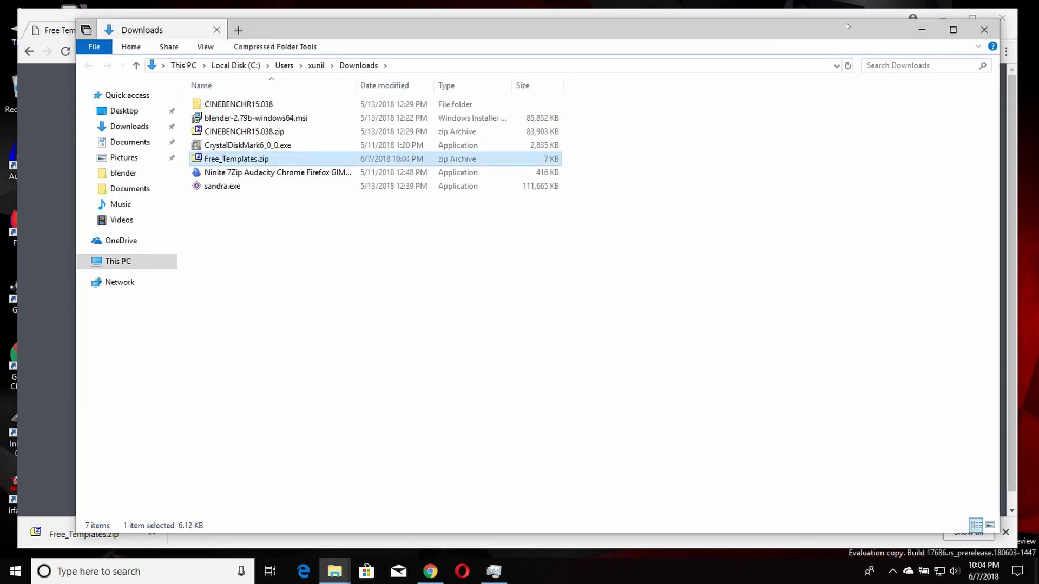
click(942, 18)
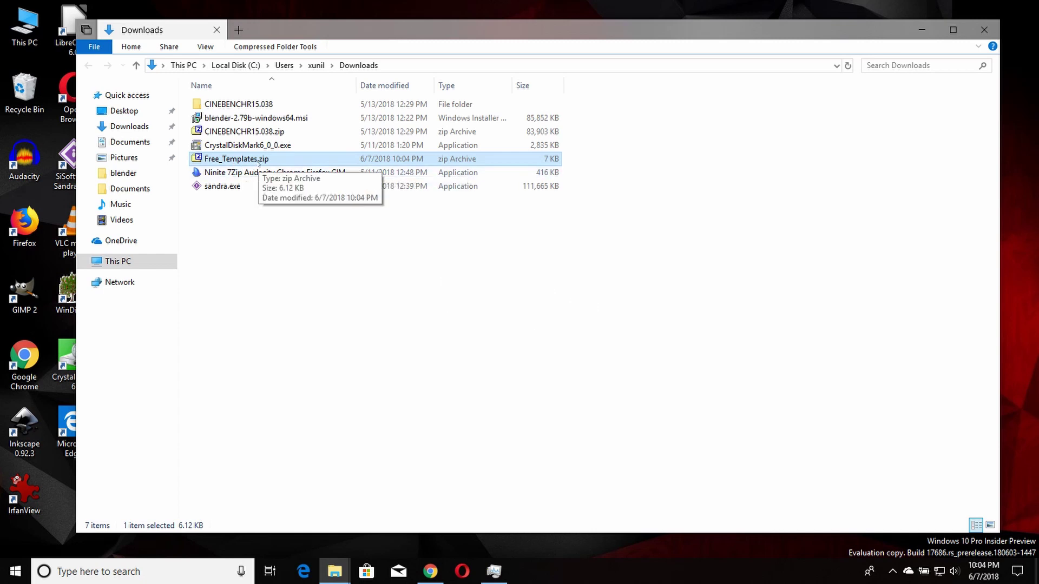
Extract Free_Templates.zip with 7-Zip into its own Free_Templates folder and open that folder.
right_click(258, 162)
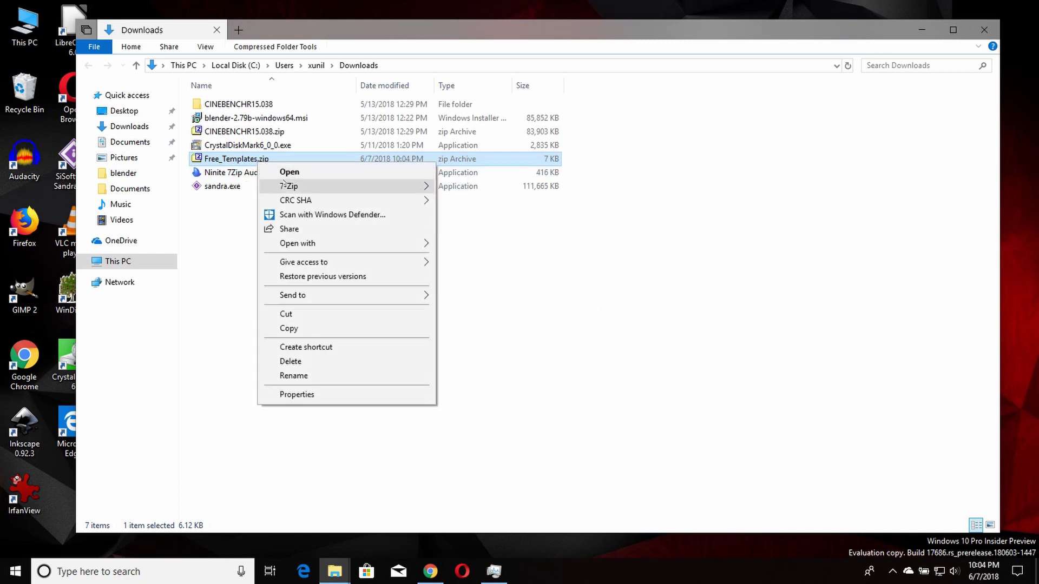
mouse_move(289, 185)
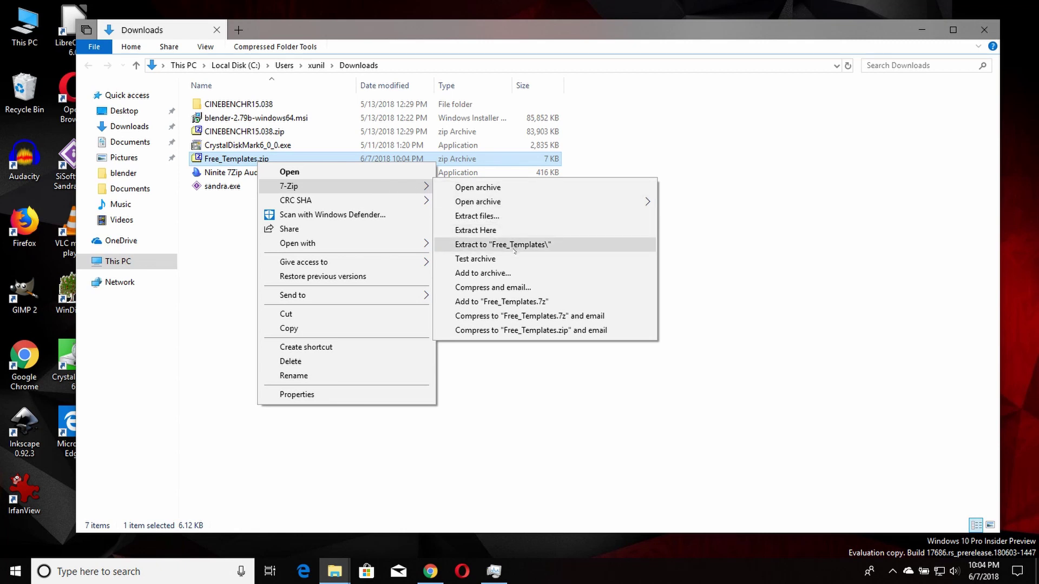
click(515, 248)
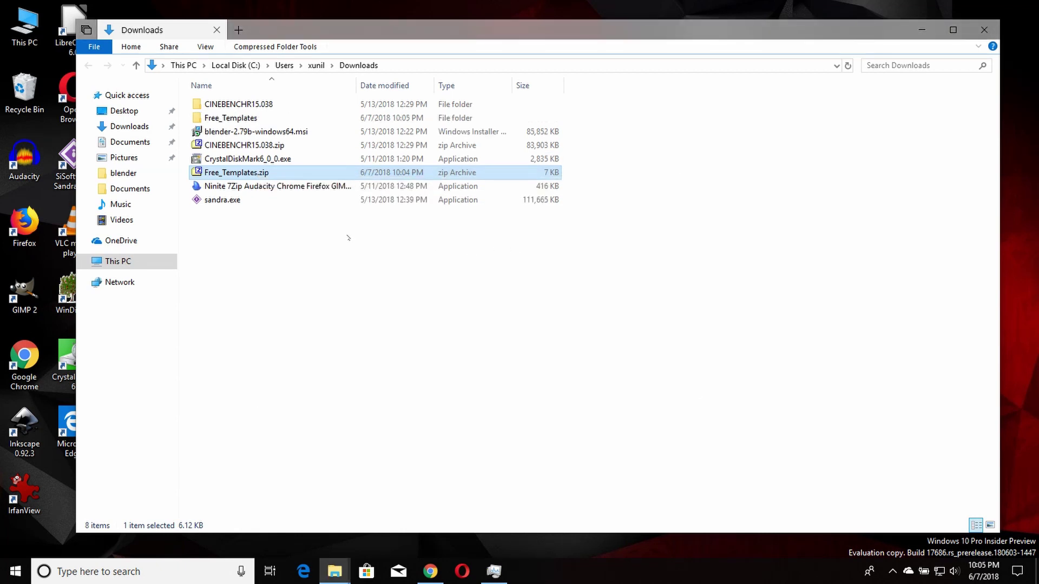
double_click(233, 119)
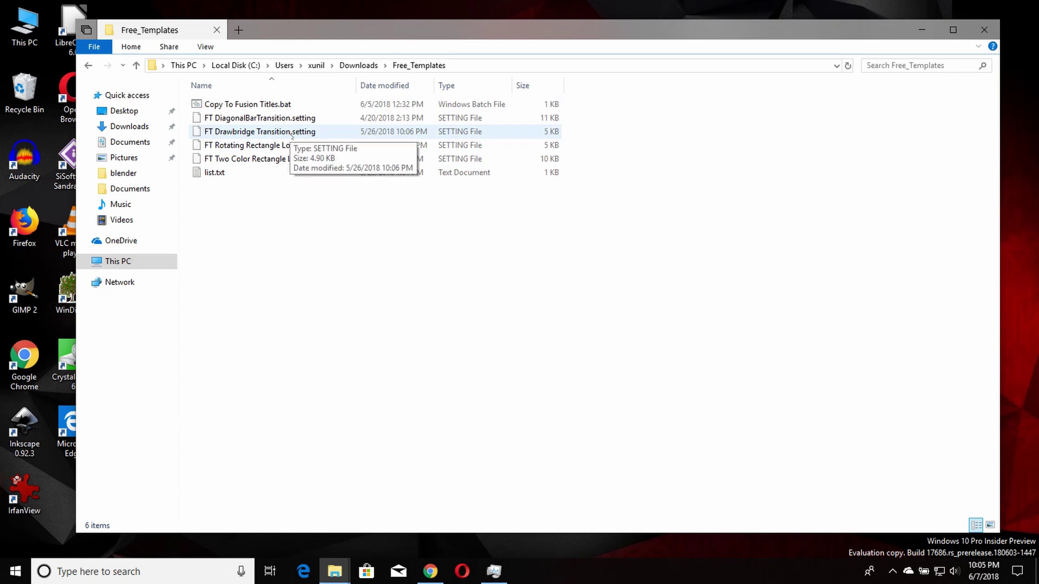
Inspect DaVinci Resolve's Fusion Titles folder and the extracted template files, widening the Name column to show full file names.
mouse_move(335, 573)
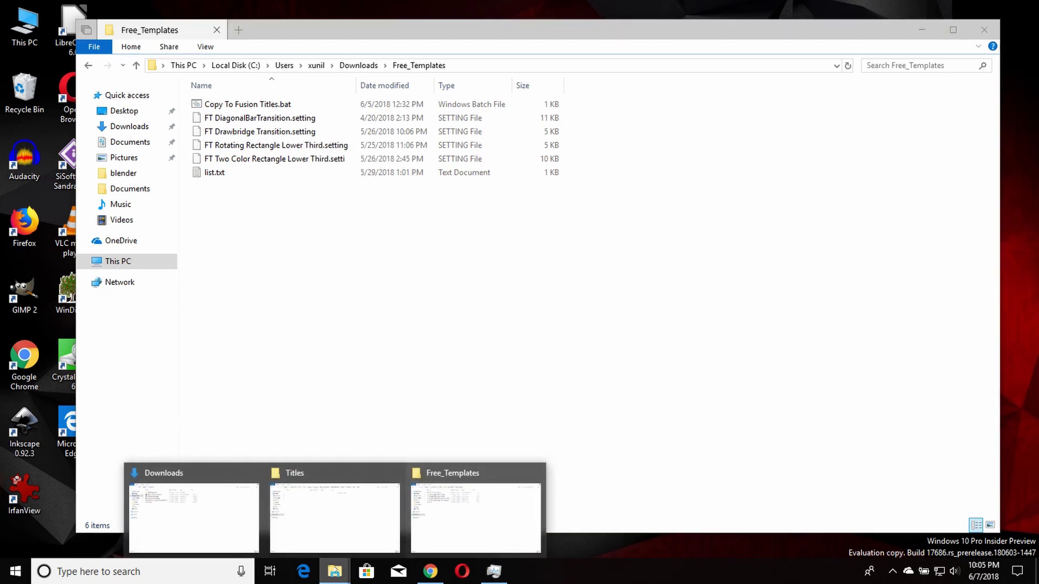
click(358, 517)
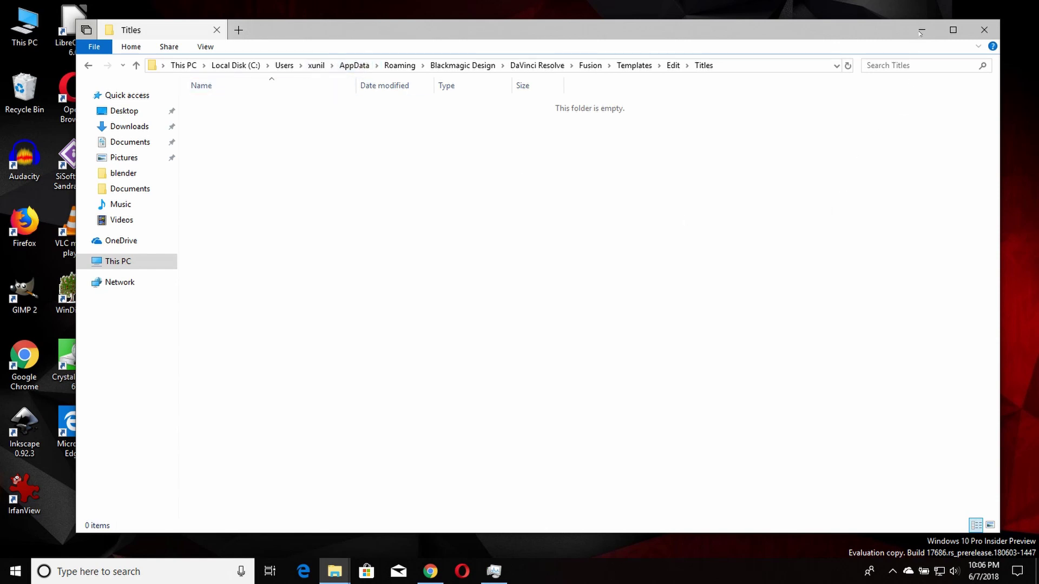
click(345, 575)
click(436, 503)
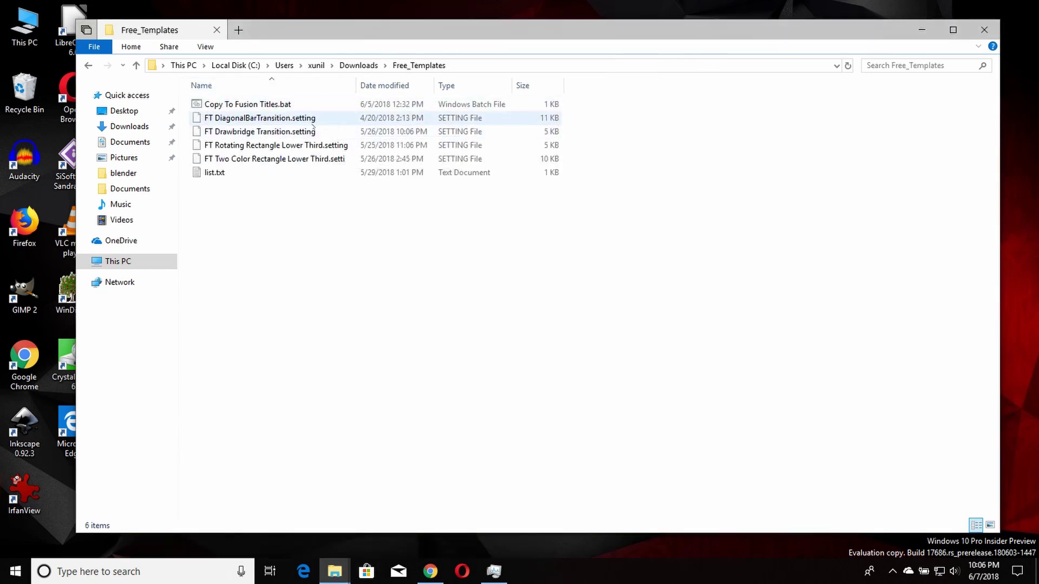
drag(355, 85, 426, 86)
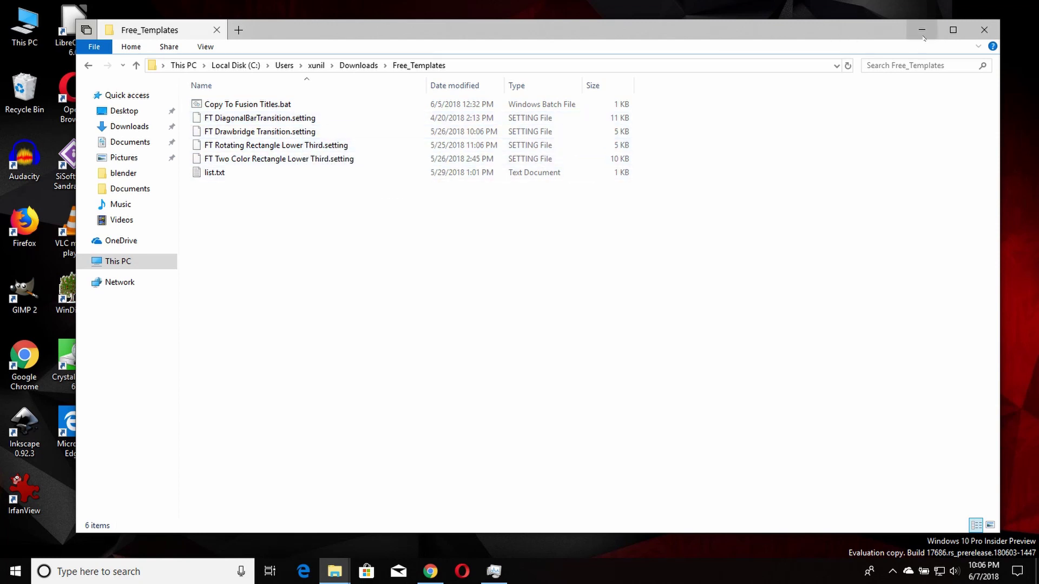
click(921, 30)
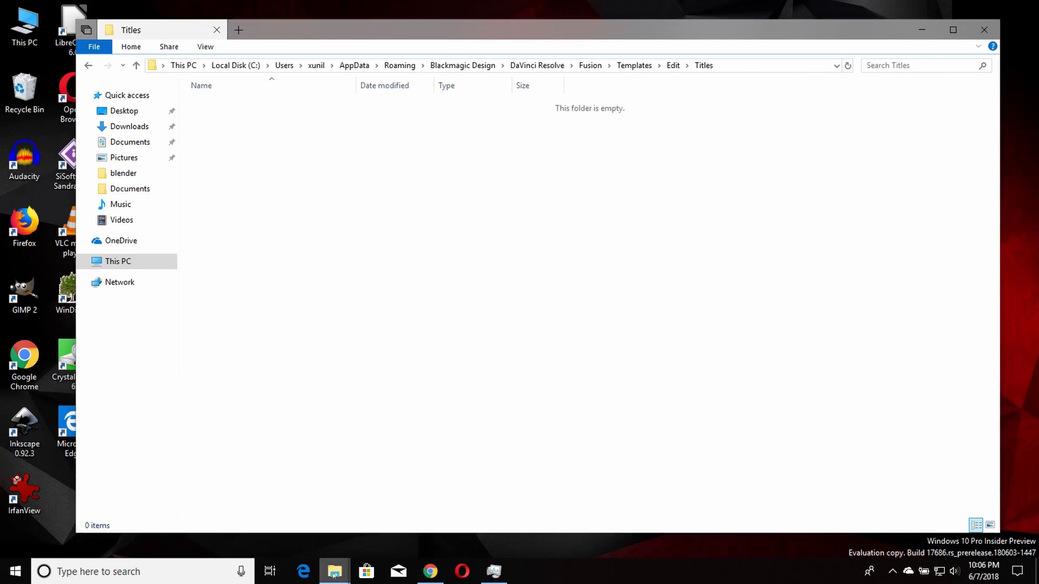
Run Copy To Fusion Titles.bat from the Free_Templates folder and check the Titles folder for the copied templates.
mouse_move(335, 572)
click(471, 500)
click(258, 105)
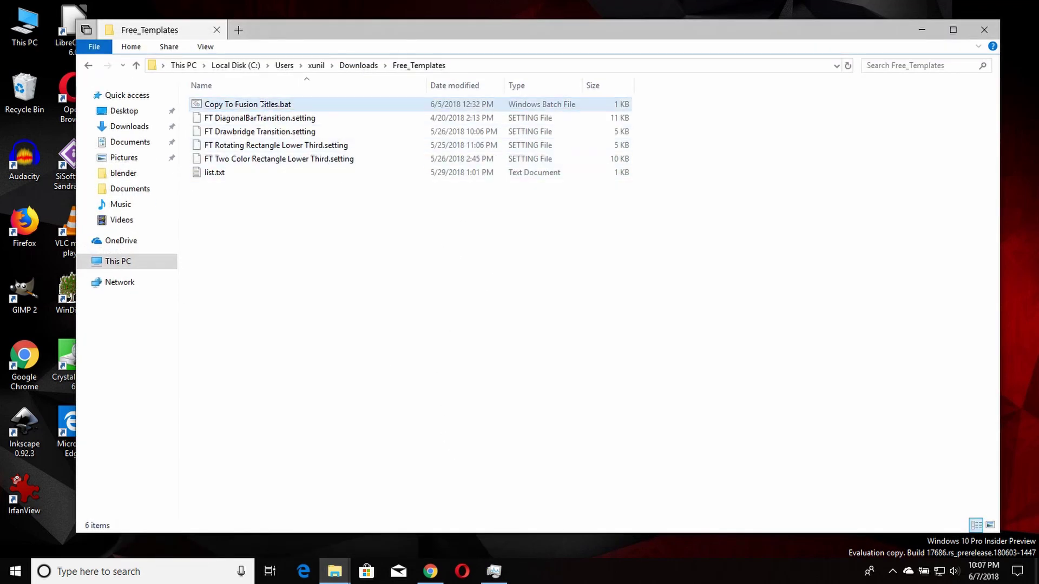
double_click(258, 104)
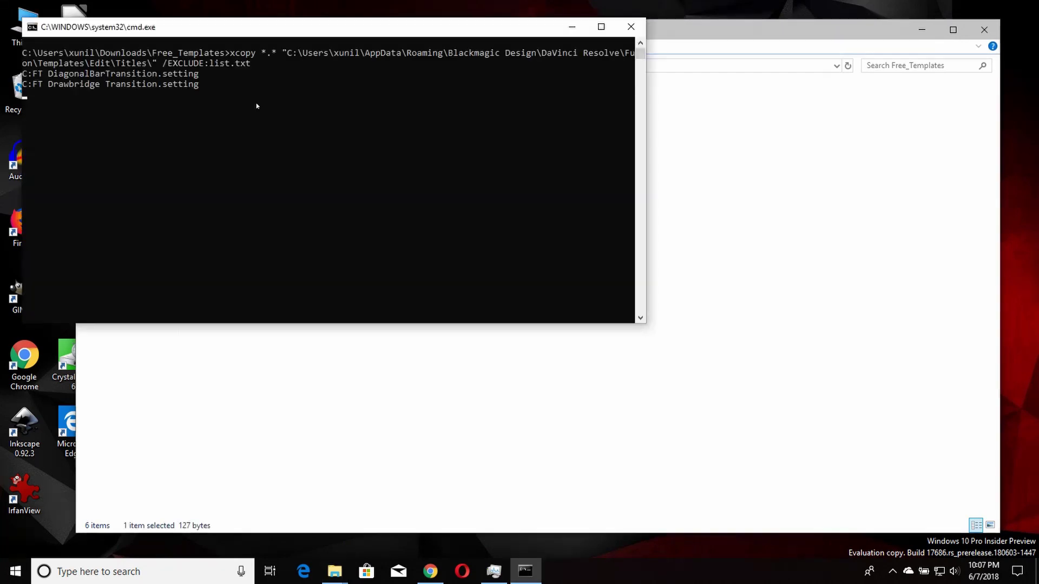
click(922, 30)
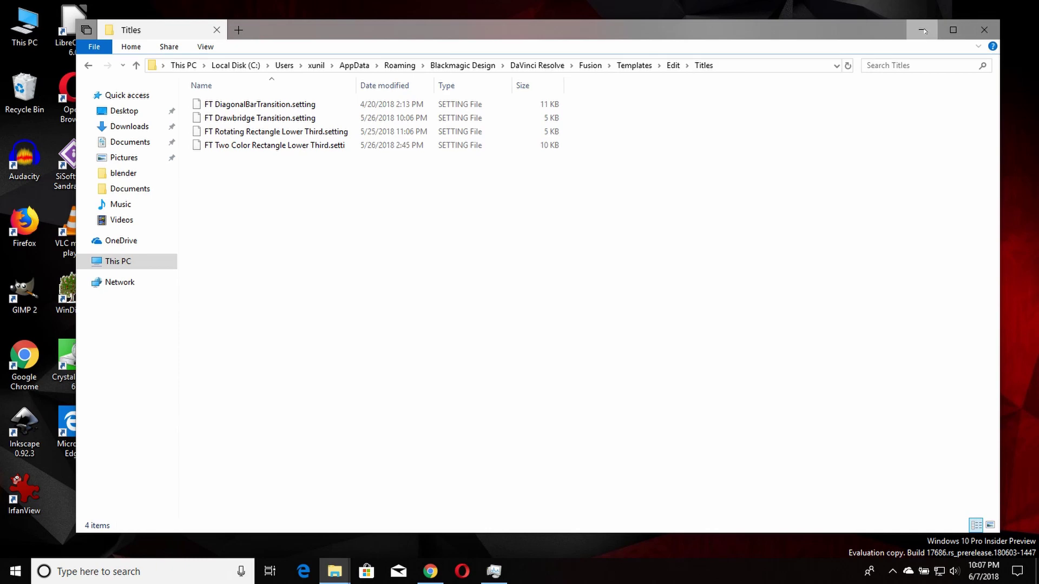
click(924, 31)
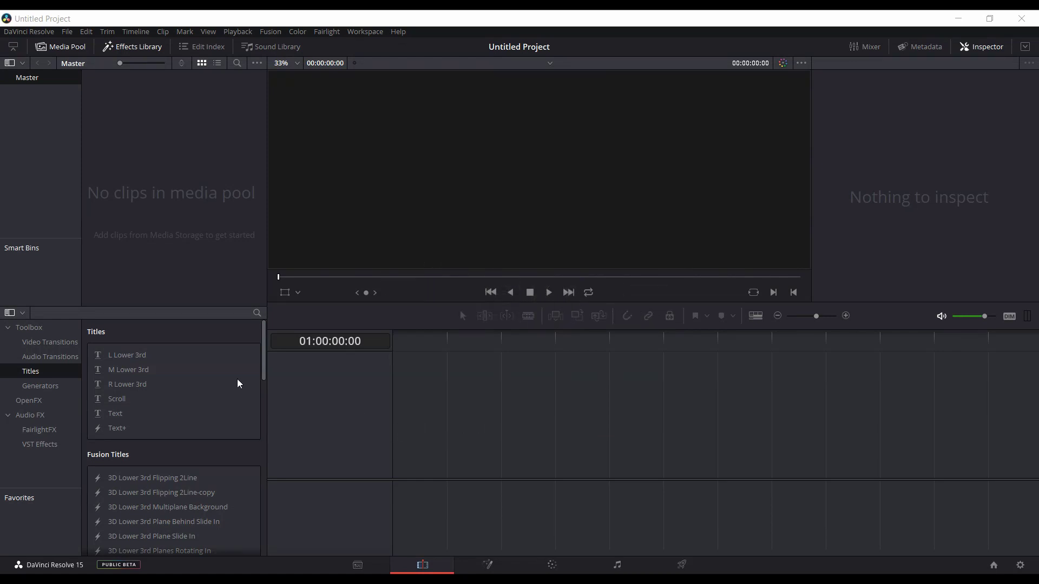
Switch to DaVinci Resolve and look through the Fusion Titles list for the FT templates.
drag(265, 354, 260, 429)
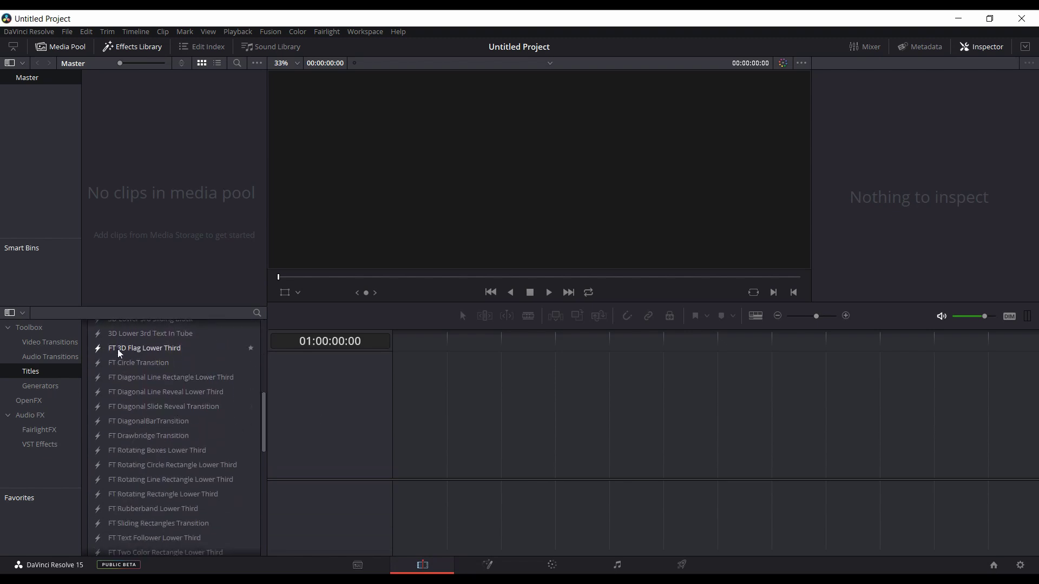
scroll(157, 388, down, 3)
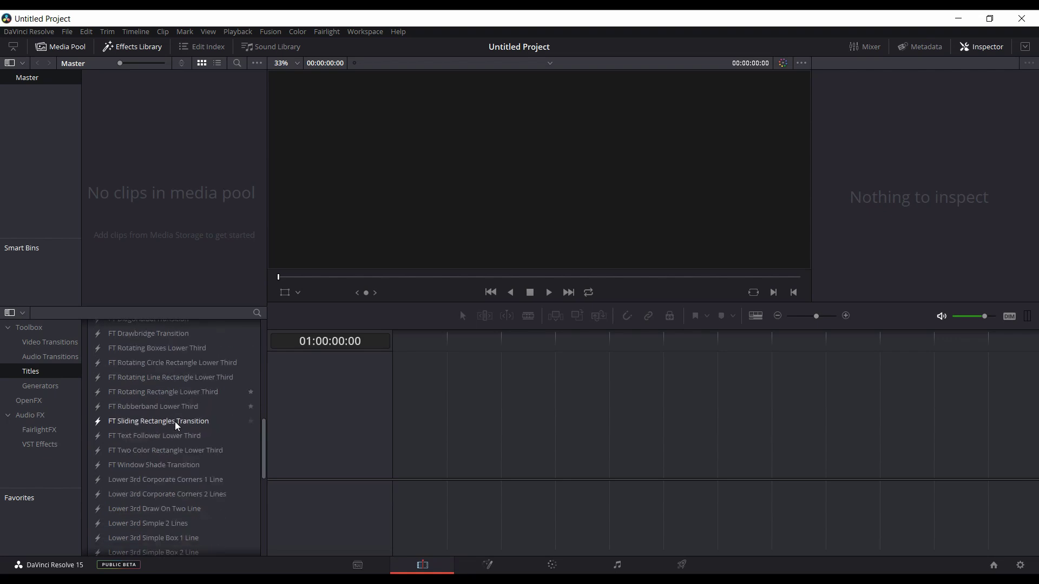
scroll(190, 439, up, 3)
scroll(190, 439, up, 1)
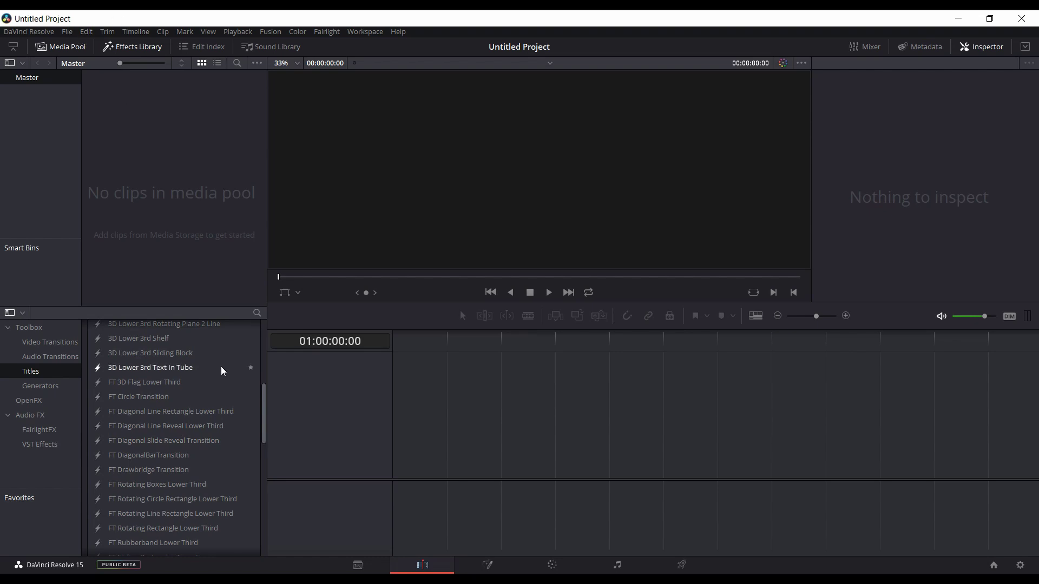
Check the standard generator duration in the user Editing preferences and save the preferences.
click(32, 31)
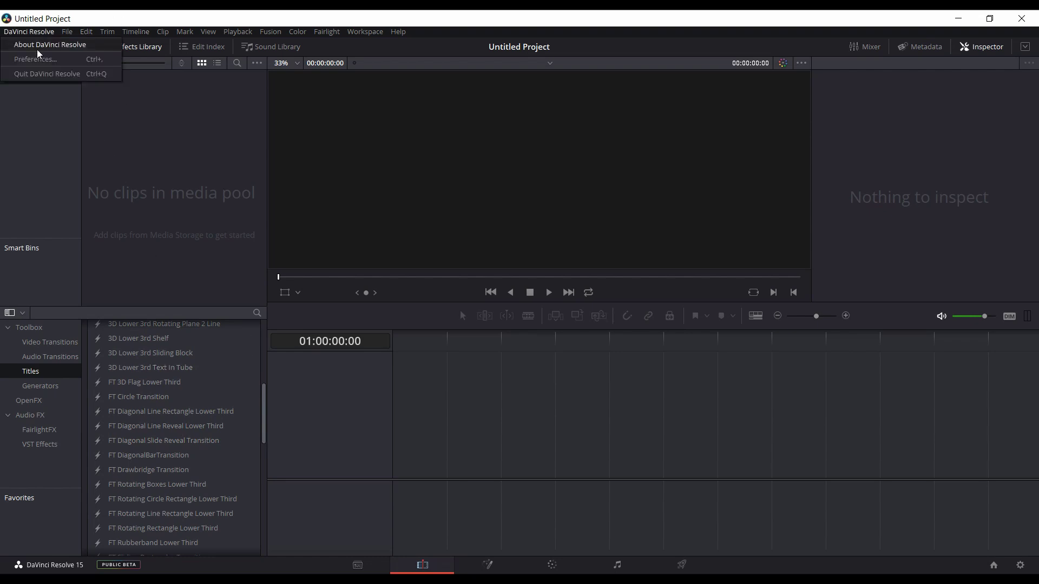
click(37, 58)
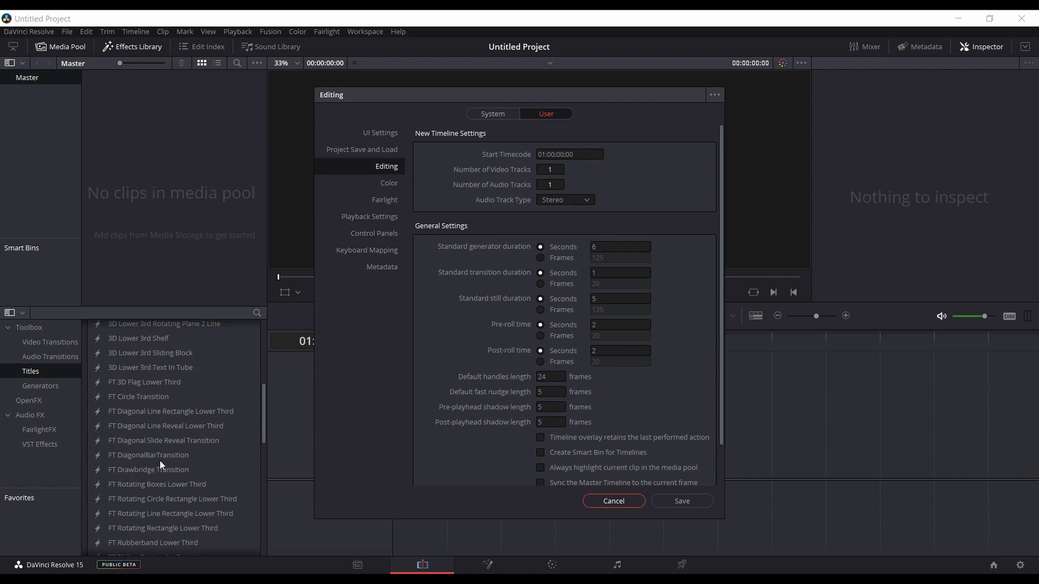
click(681, 502)
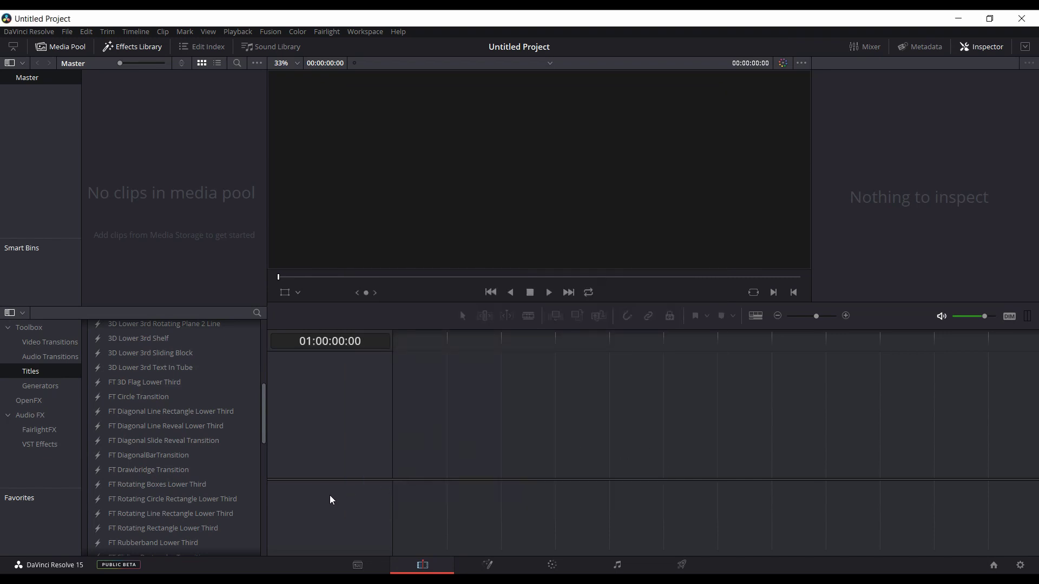
Import 20180525_123515.mp4 from the project videos folder, changing the timeline frame rate to match, and place the clip on the timeline.
click(329, 582)
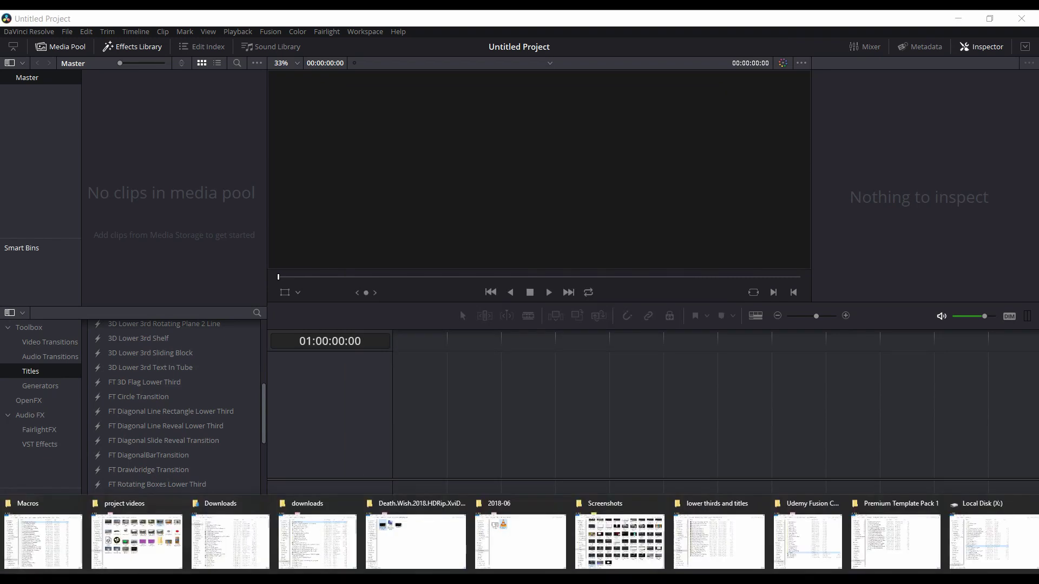
click(167, 534)
drag(678, 119, 129, 170)
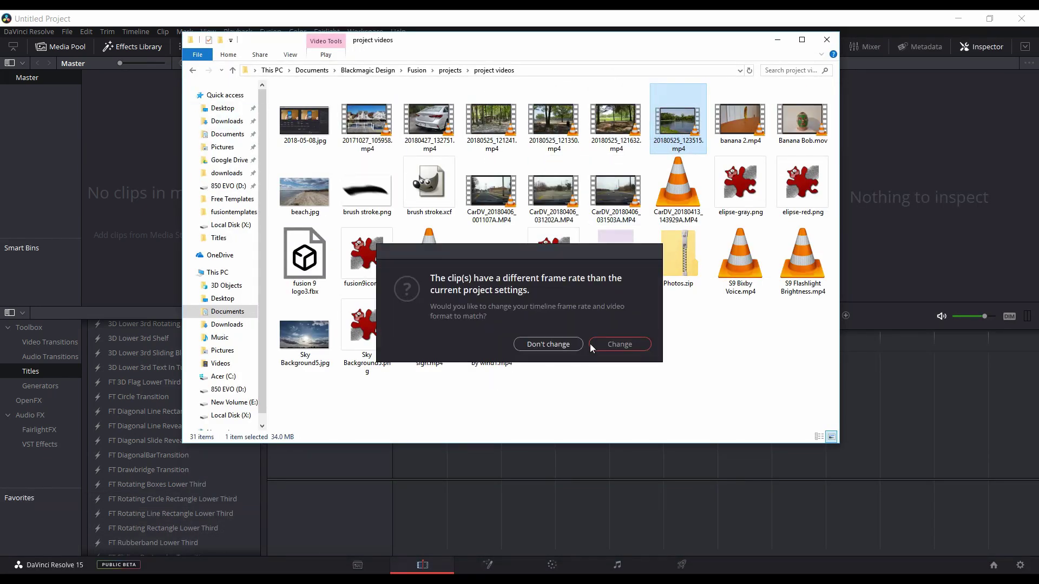
click(619, 344)
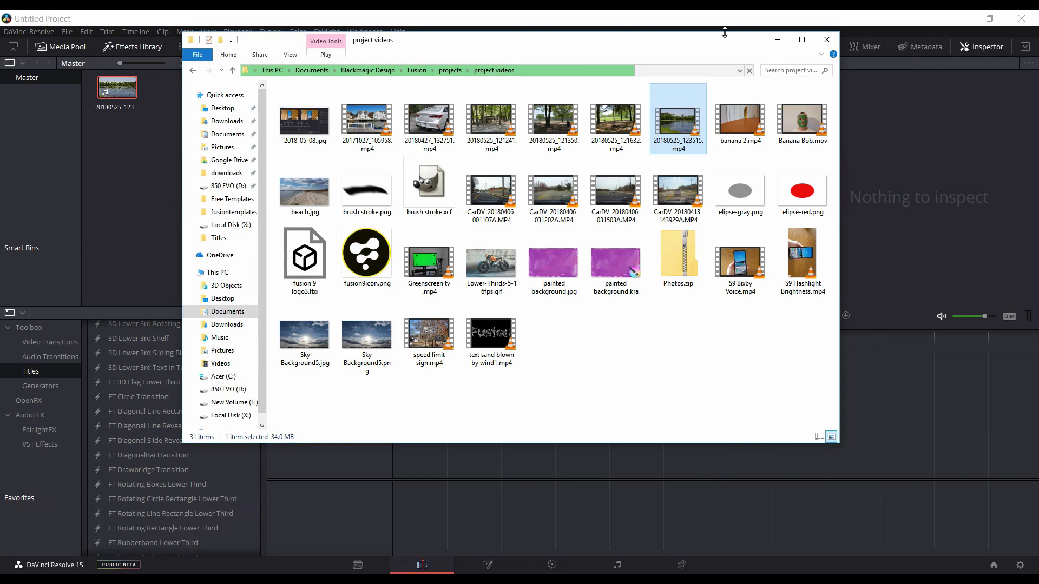
click(777, 40)
drag(121, 90, 371, 459)
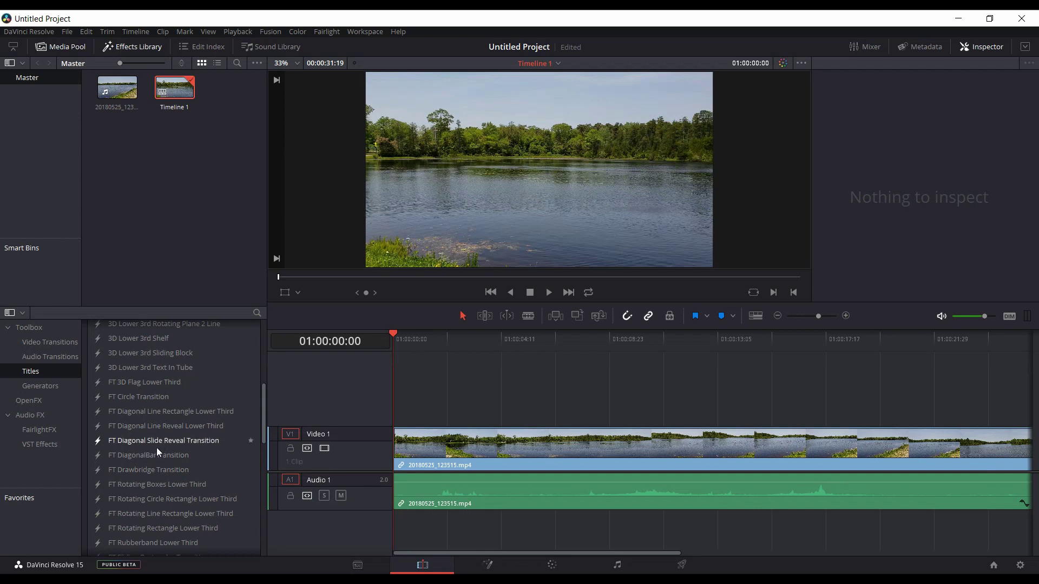
Place the FT Diagonal Line Rectangle Lower Third title above the start of the clip and preview it up to 01:00:03:23.
drag(196, 416, 394, 405)
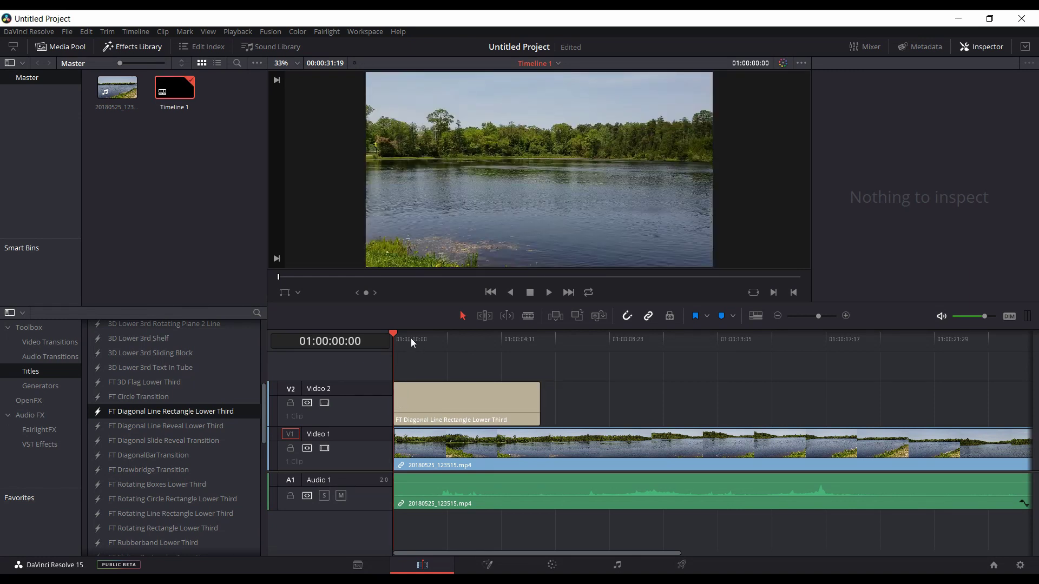
key(space)
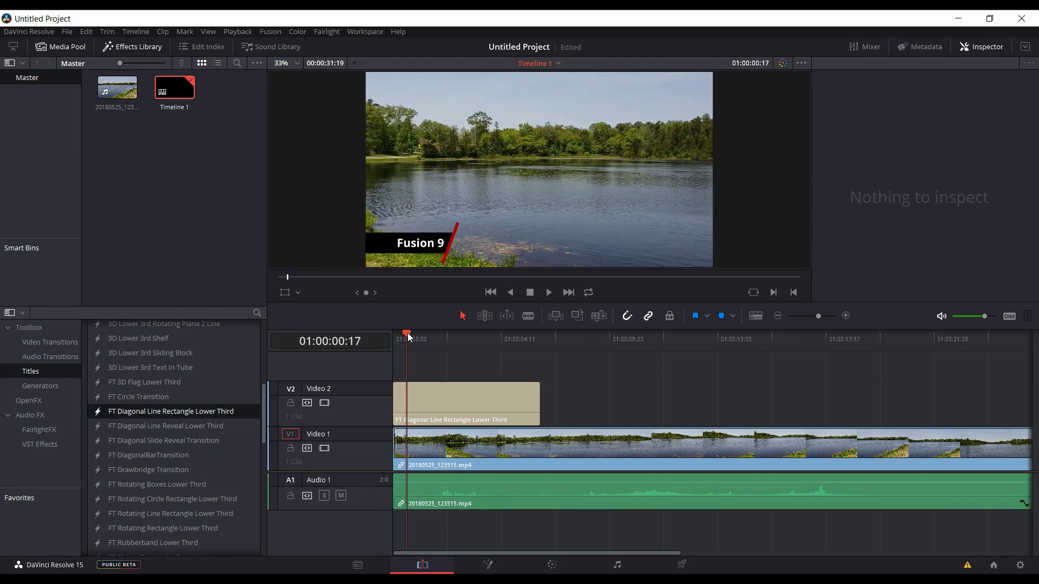
drag(407, 333, 485, 339)
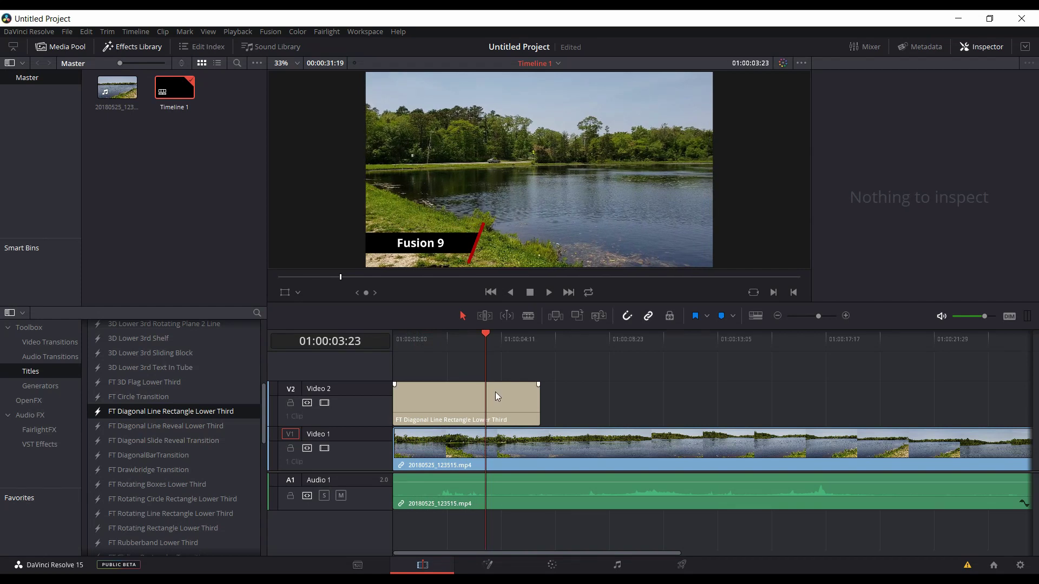